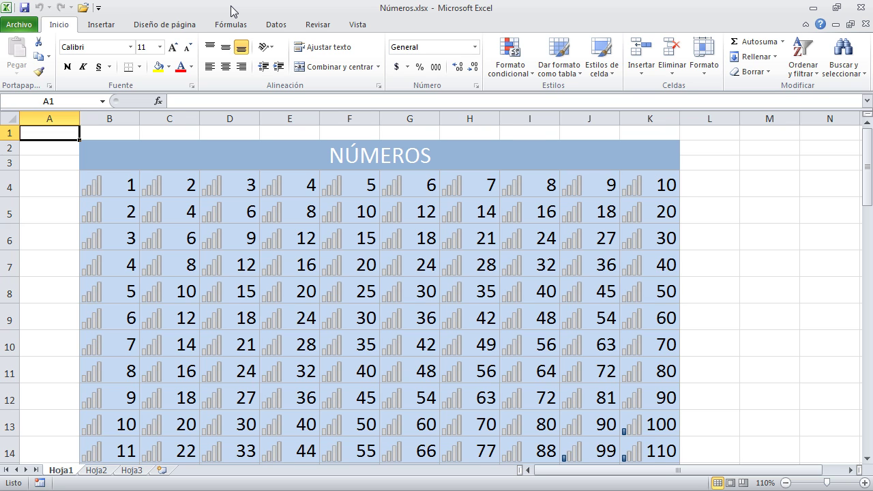
- Open Guardar como from the Archivo tab for the Números workbook
{"action": "left_click", "coordinate": [19, 24]}
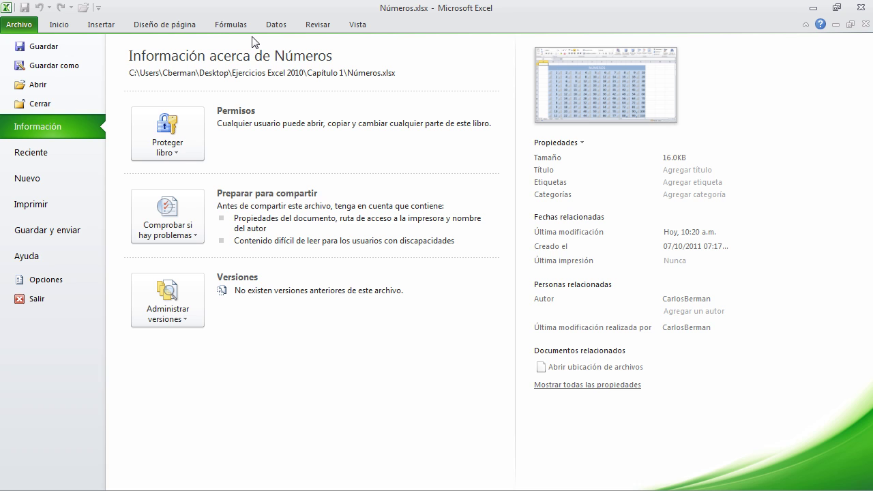
{"action": "left_click", "coordinate": [73, 67]}
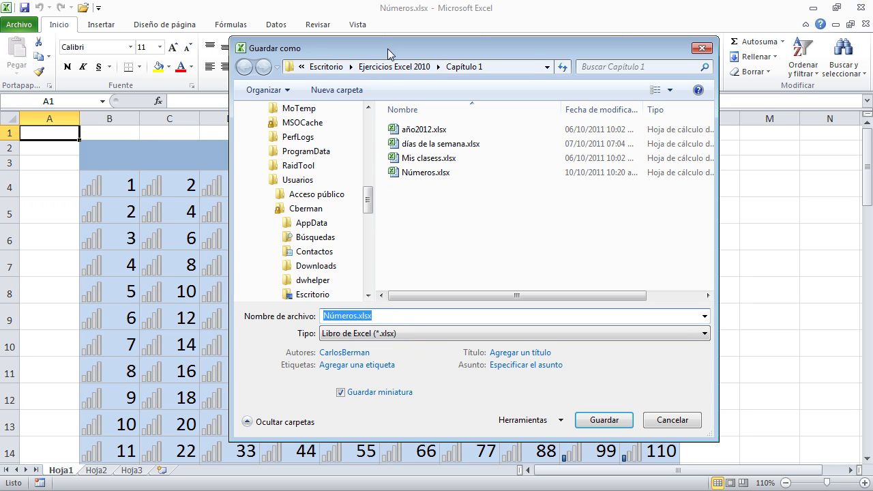
- Set the type to Libro de Excel 97-2003 (*.xls) and name the copy Números2003.xls
{"action": "left_click", "coordinate": [704, 334]}
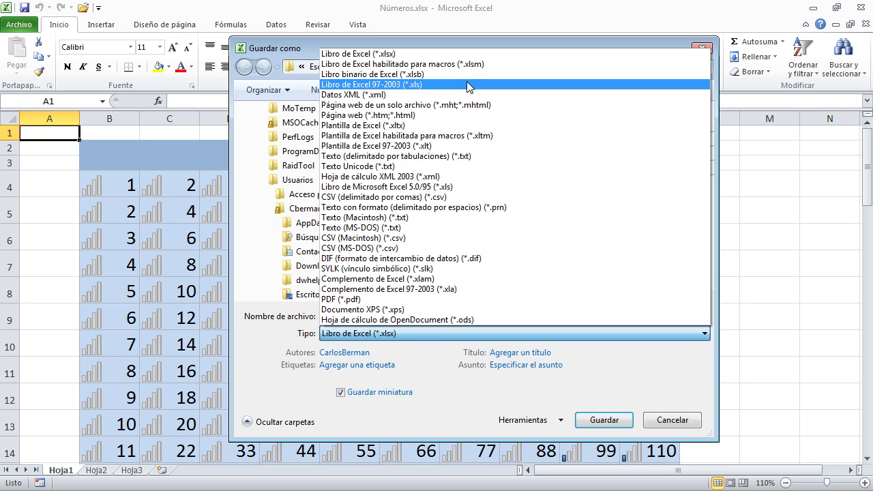
{"action": "left_click", "coordinate": [468, 86]}
{"action": "double_click", "coordinate": [384, 315]}
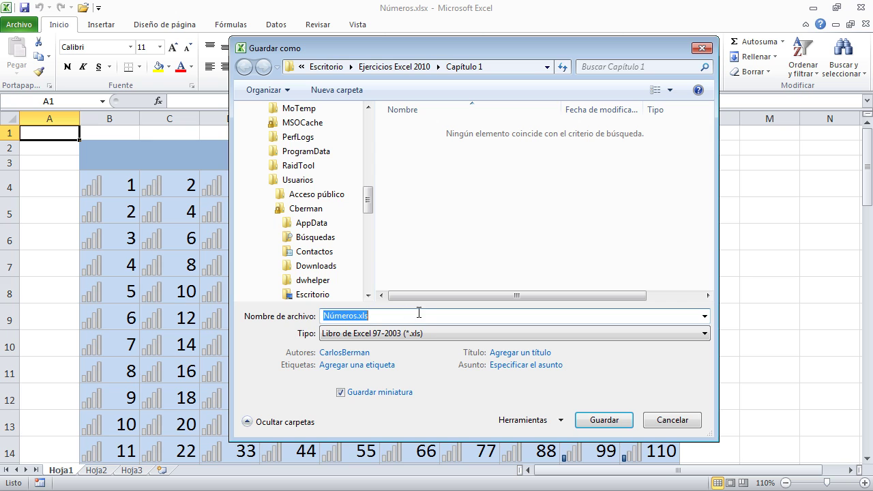
{"action": "left_click", "coordinate": [354, 315]}
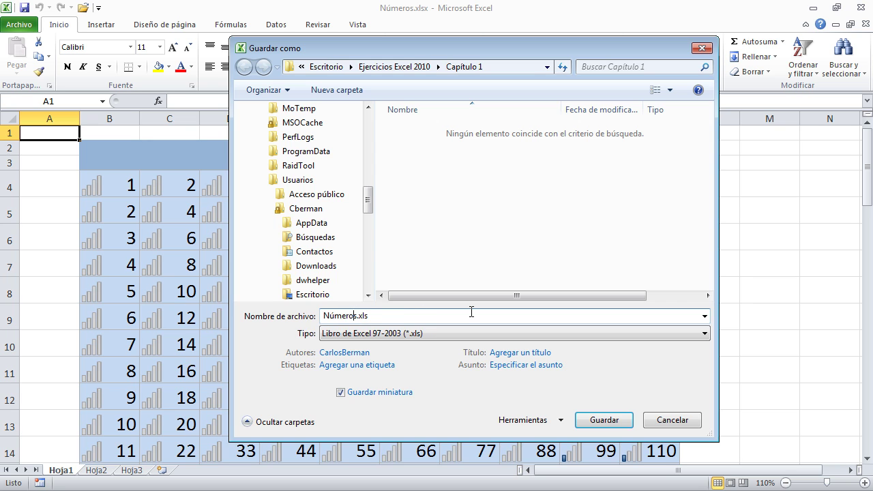
{"action": "type", "text": "2003"}
{"action": "left_click_drag", "start_coordinate": [439, 47], "coordinate": [543, 21]}
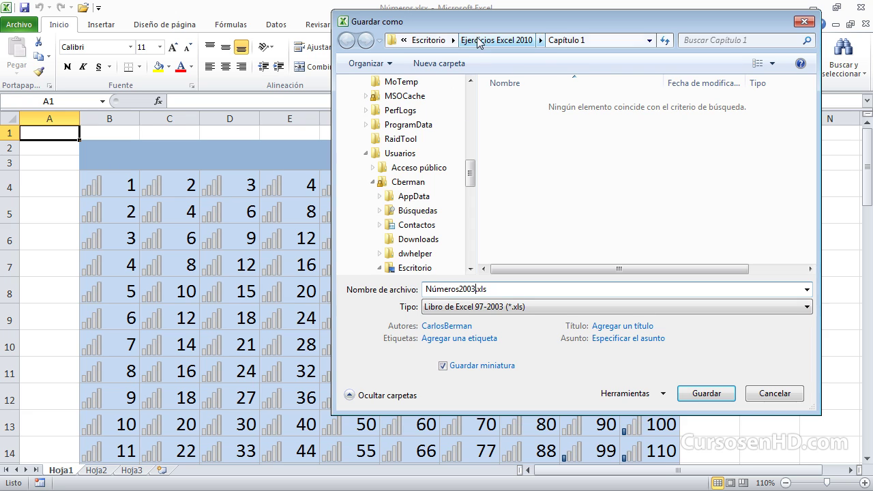
{"action": "left_click_drag", "start_coordinate": [486, 26], "coordinate": [423, 95]}
{"action": "mouse_move", "coordinate": [495, 97]}
{"action": "left_mouse_down"}
{"action": "mouse_move", "coordinate": [493, 111]}
{"action": "mouse_move", "coordinate": [515, 84]}
{"action": "mouse_move", "coordinate": [430, 40]}
{"action": "left_mouse_up"}
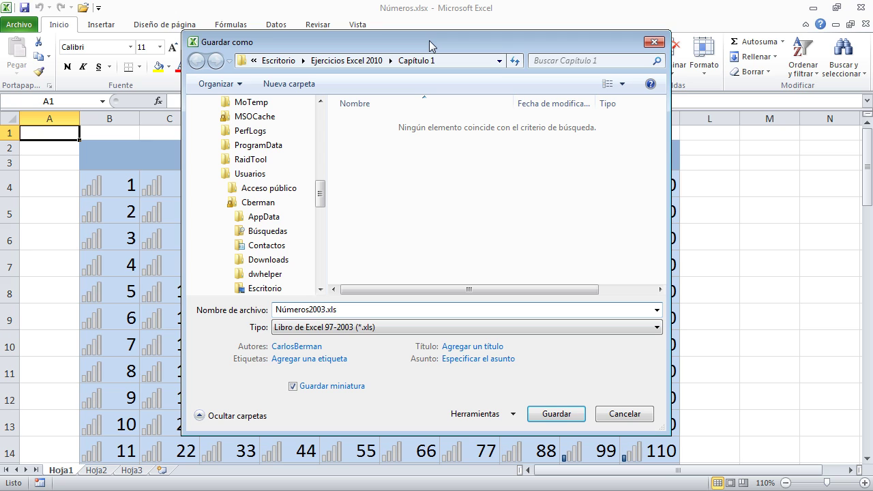
- Save the copy and enlarge the Comprobador de compatibilidad to show the conditional-formatting and fidelity warnings
{"action": "left_click", "coordinate": [557, 414]}
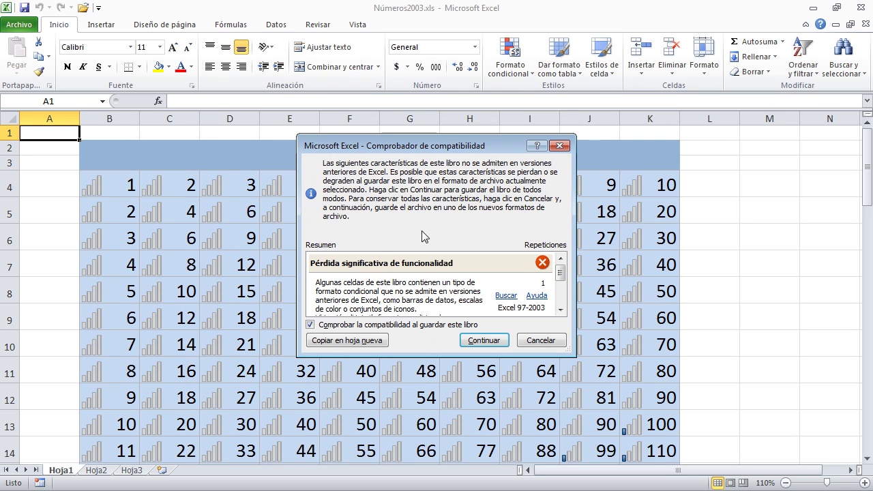
{"action": "left_click_drag", "start_coordinate": [421, 146], "coordinate": [415, 118]}
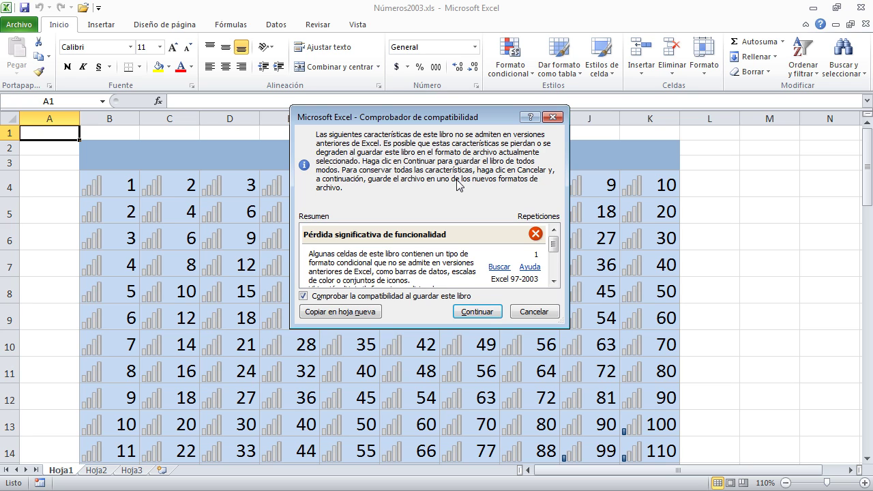
{"action": "left_click_drag", "start_coordinate": [427, 119], "coordinate": [419, 106]}
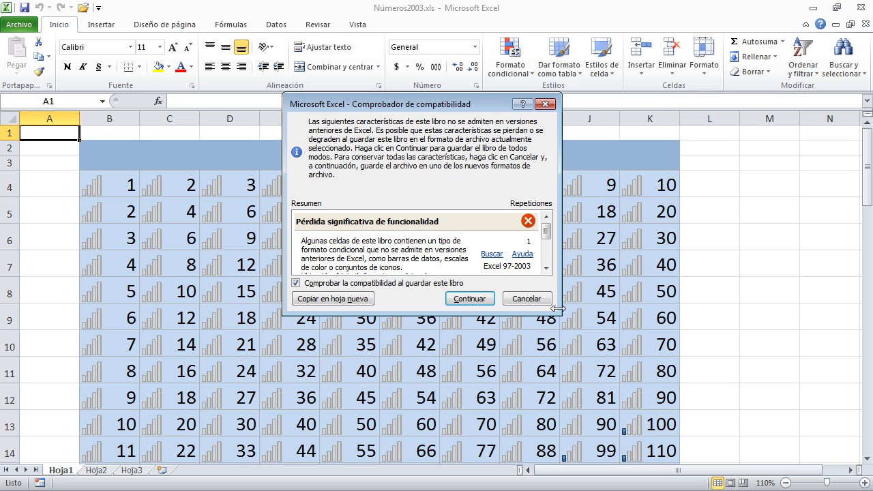
{"action": "left_click_drag", "start_coordinate": [555, 310], "coordinate": [556, 424]}
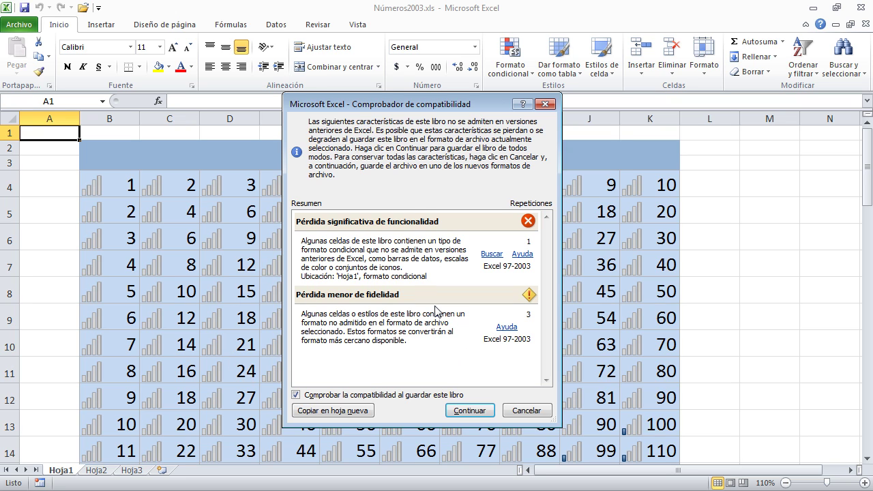
{"action": "left_click_drag", "start_coordinate": [415, 109], "coordinate": [480, 92]}
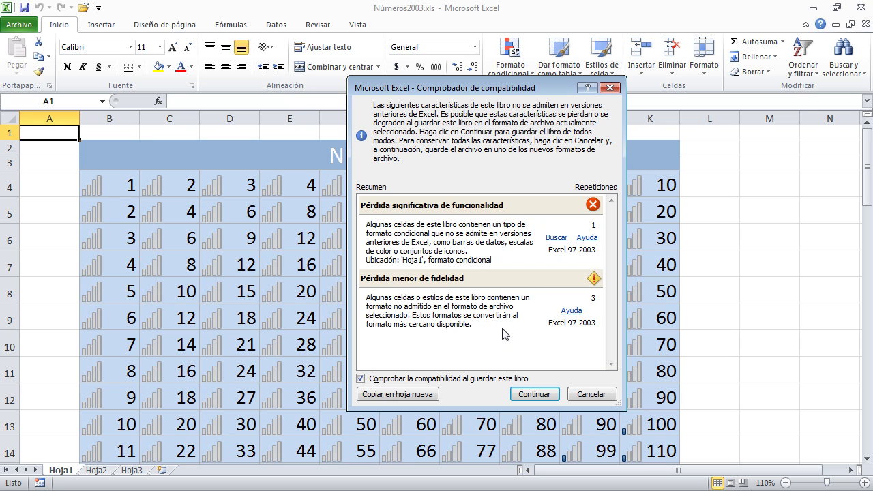
{"action": "left_click_drag", "start_coordinate": [480, 88], "coordinate": [419, 74]}
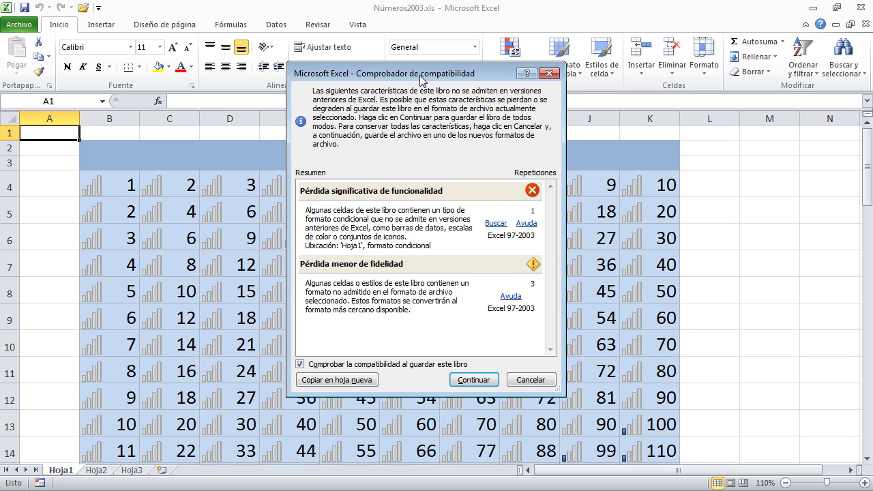
{"action": "left_click_drag", "start_coordinate": [420, 76], "coordinate": [448, 78]}
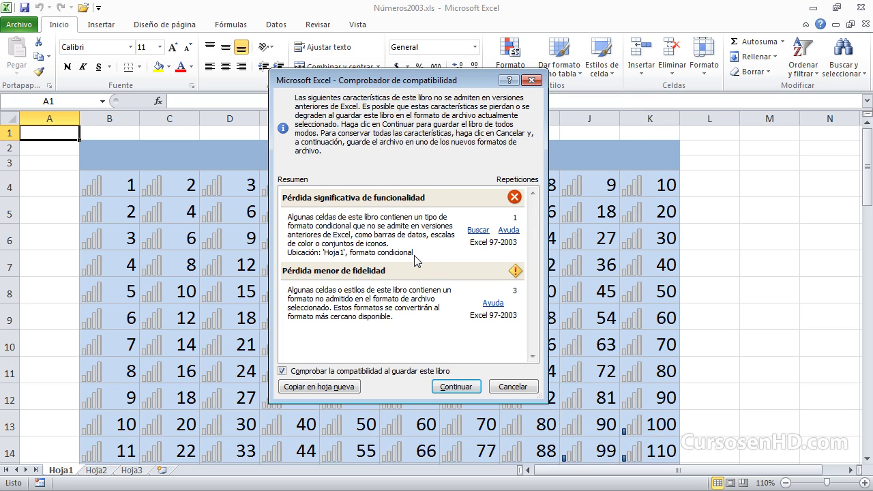
- Accept the compatibility warnings with Continuar to finish saving Números2003.xls
{"action": "left_click", "coordinate": [467, 389]}
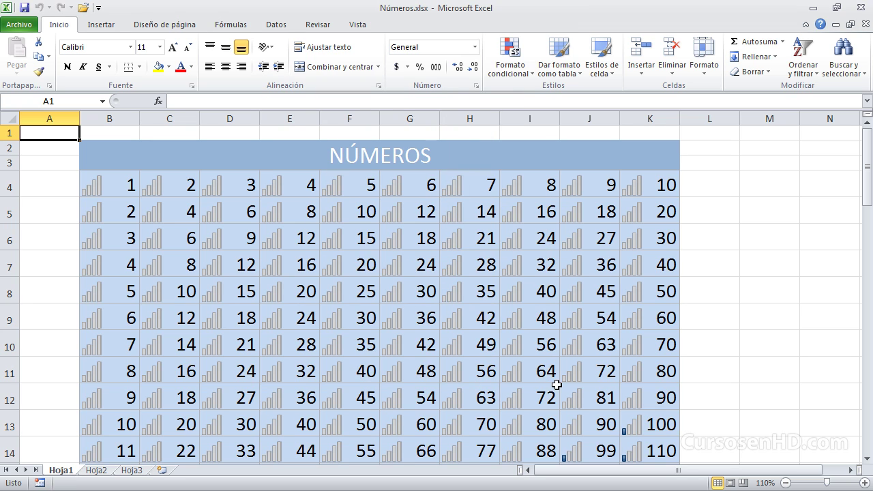